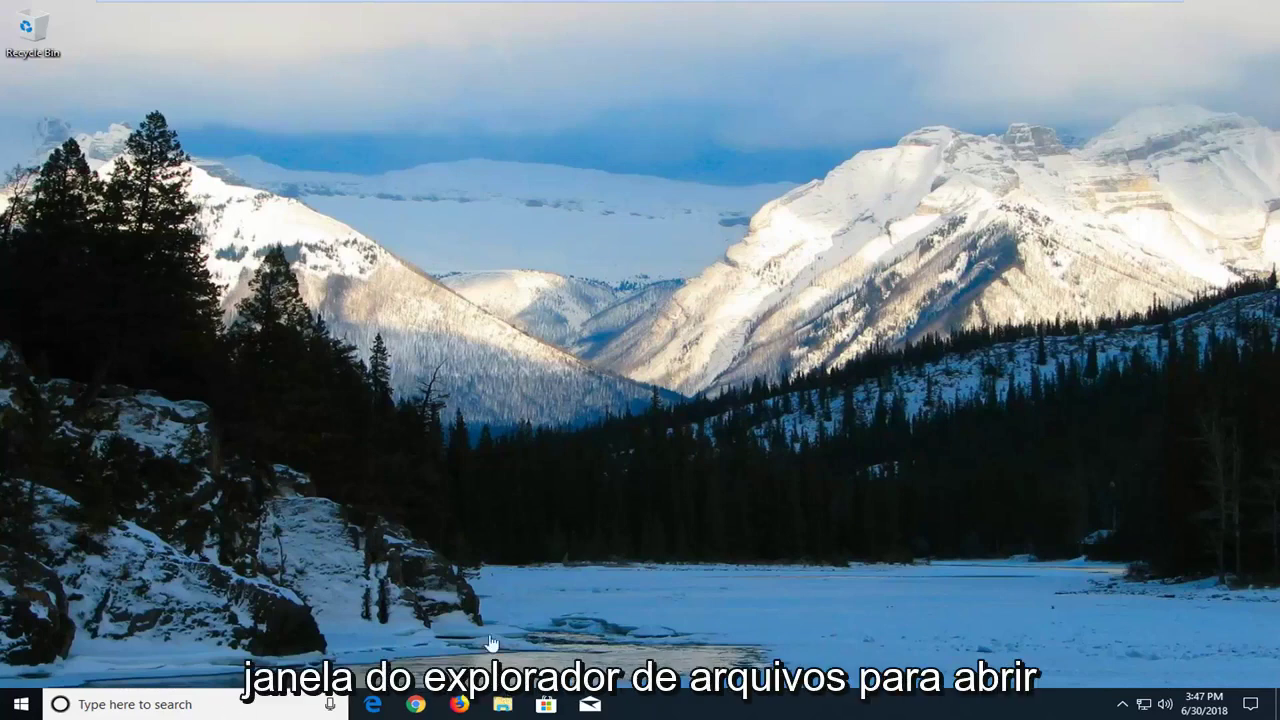
Step: Open File Explorer and turn on the Hidden items option in the View tab
{"action": "left_click", "coordinate": [502, 710]}
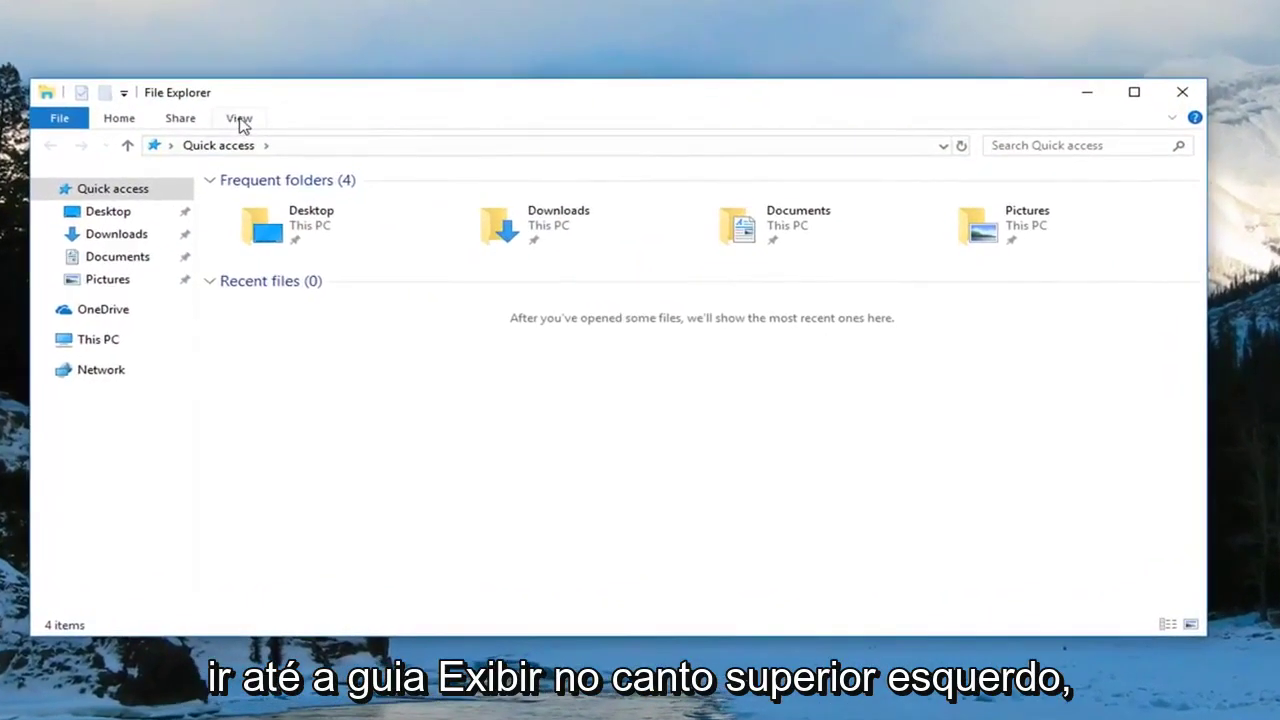
{"action": "left_click", "coordinate": [240, 122]}
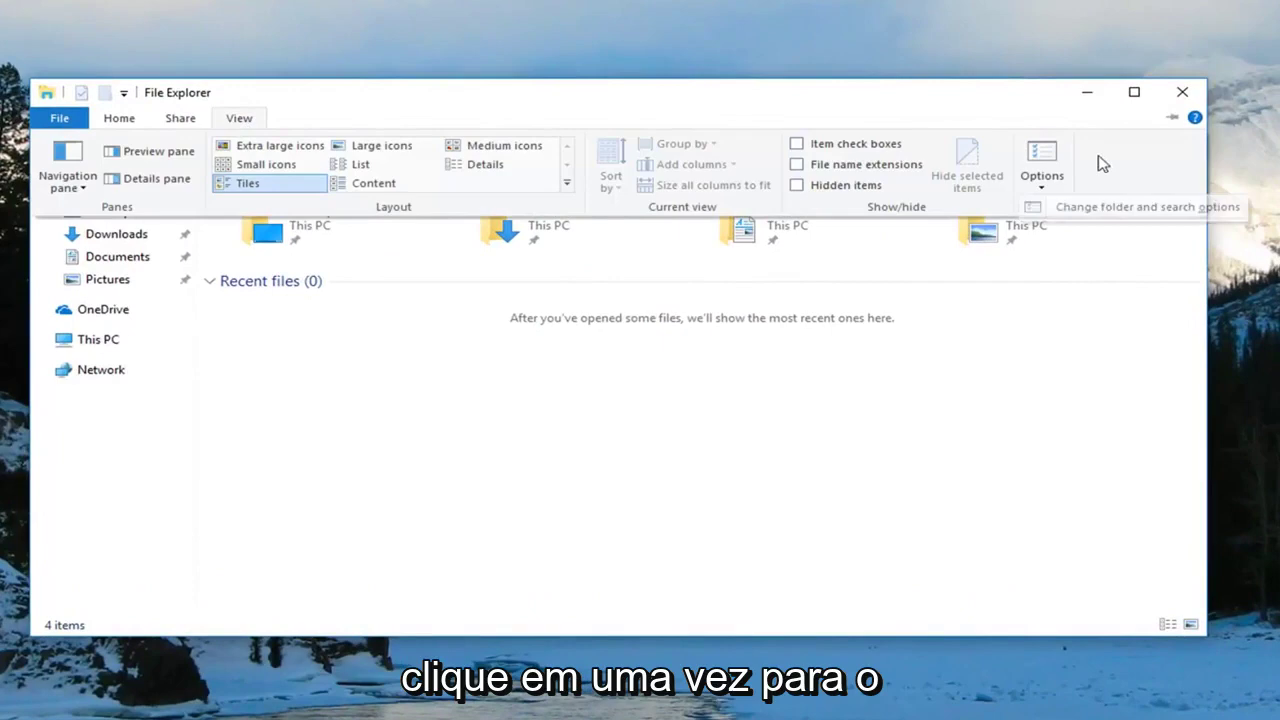
{"action": "left_click", "coordinate": [805, 192]}
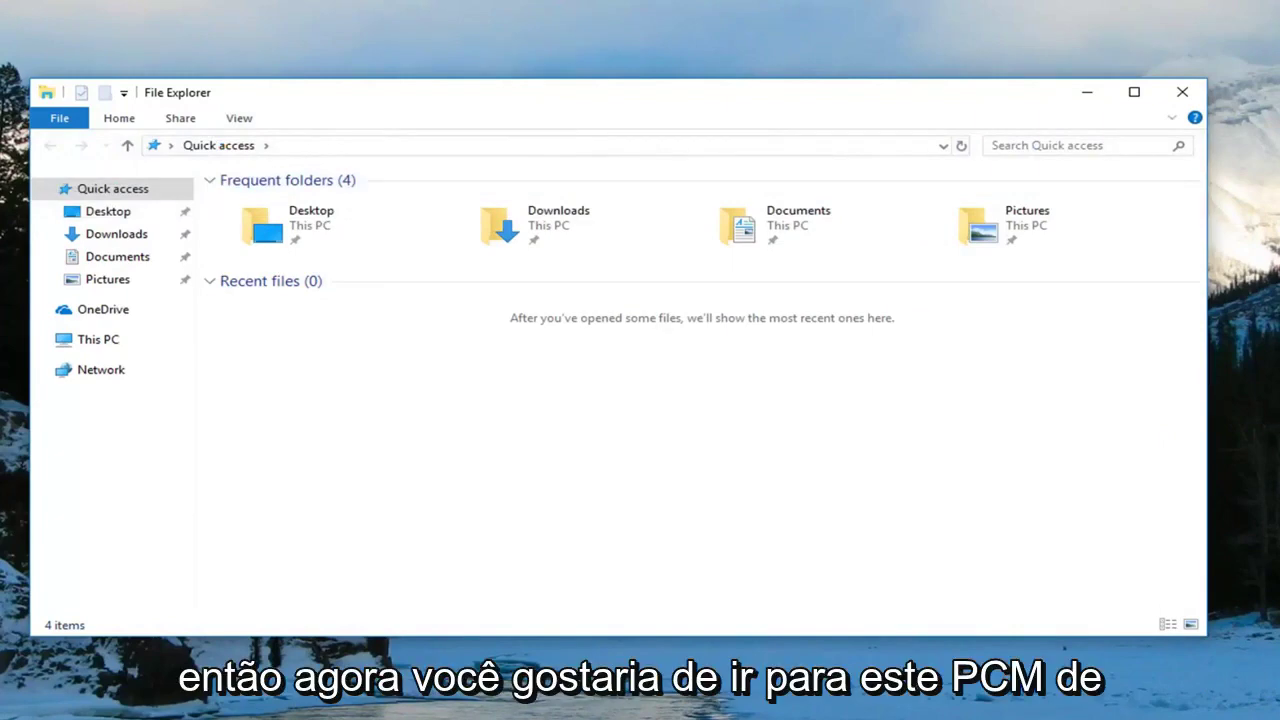
Step: Browse Local Disk (C:) from This PC to see its hidden folders, then return to This PC
{"action": "left_click", "coordinate": [82, 341]}
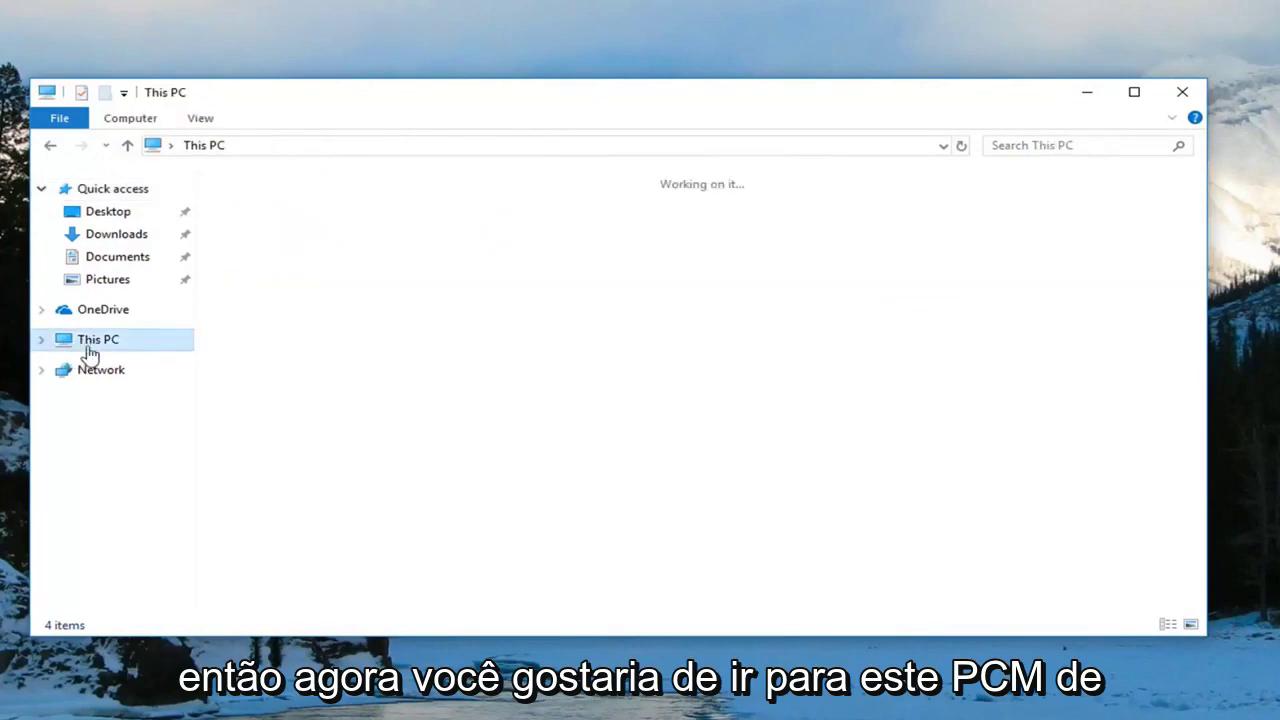
{"action": "left_click", "coordinate": [349, 428]}
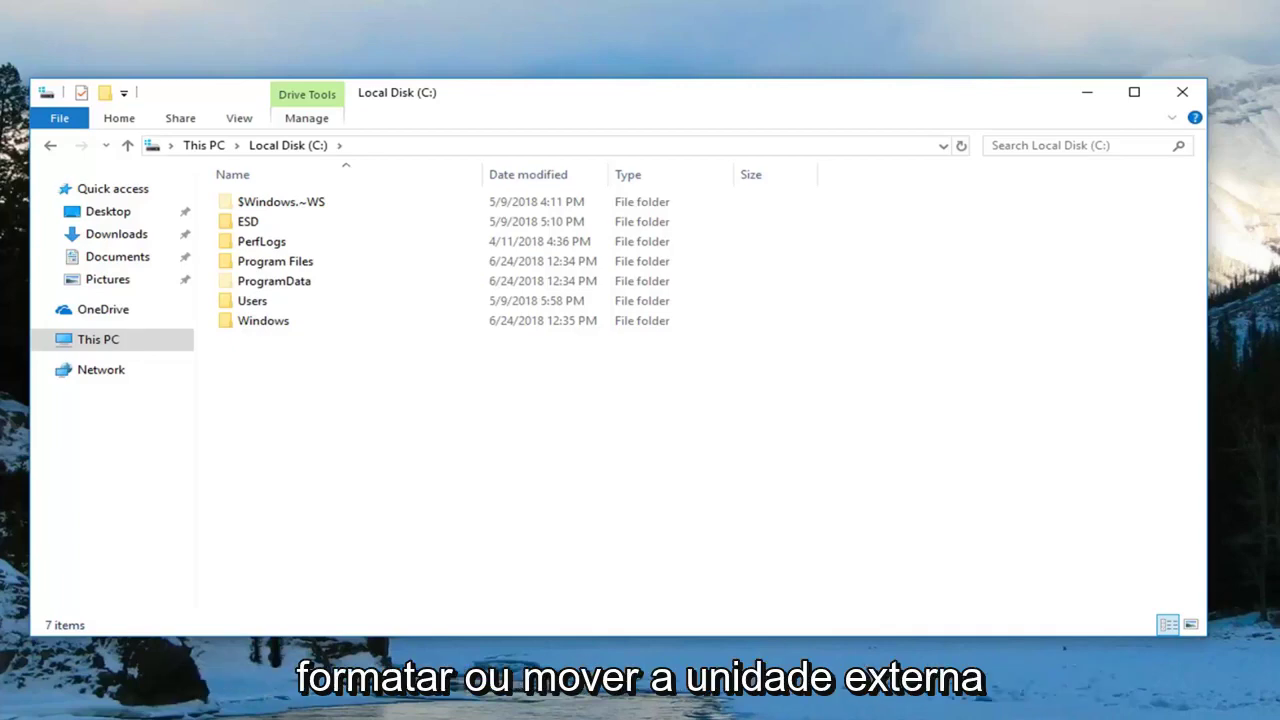
{"action": "left_click", "coordinate": [50, 146]}
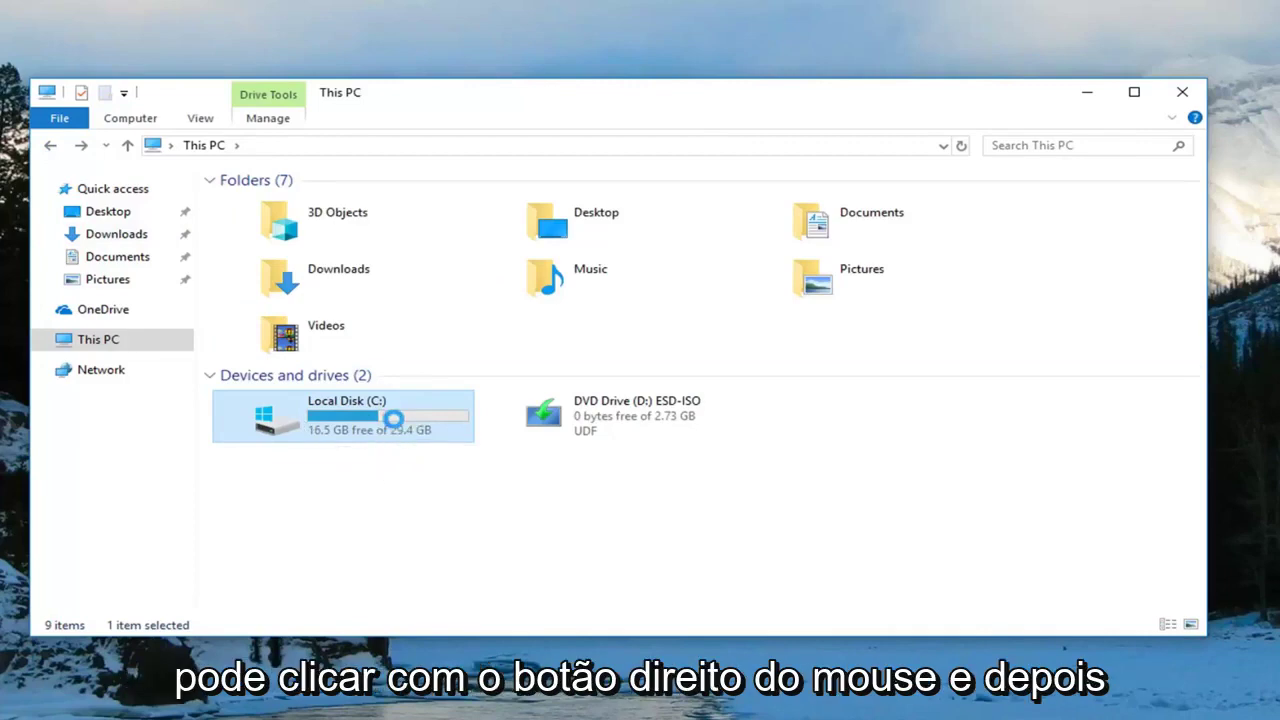
Step: Try to format Local Disk (C:) from its context menu
{"action": "right_click", "coordinate": [405, 428]}
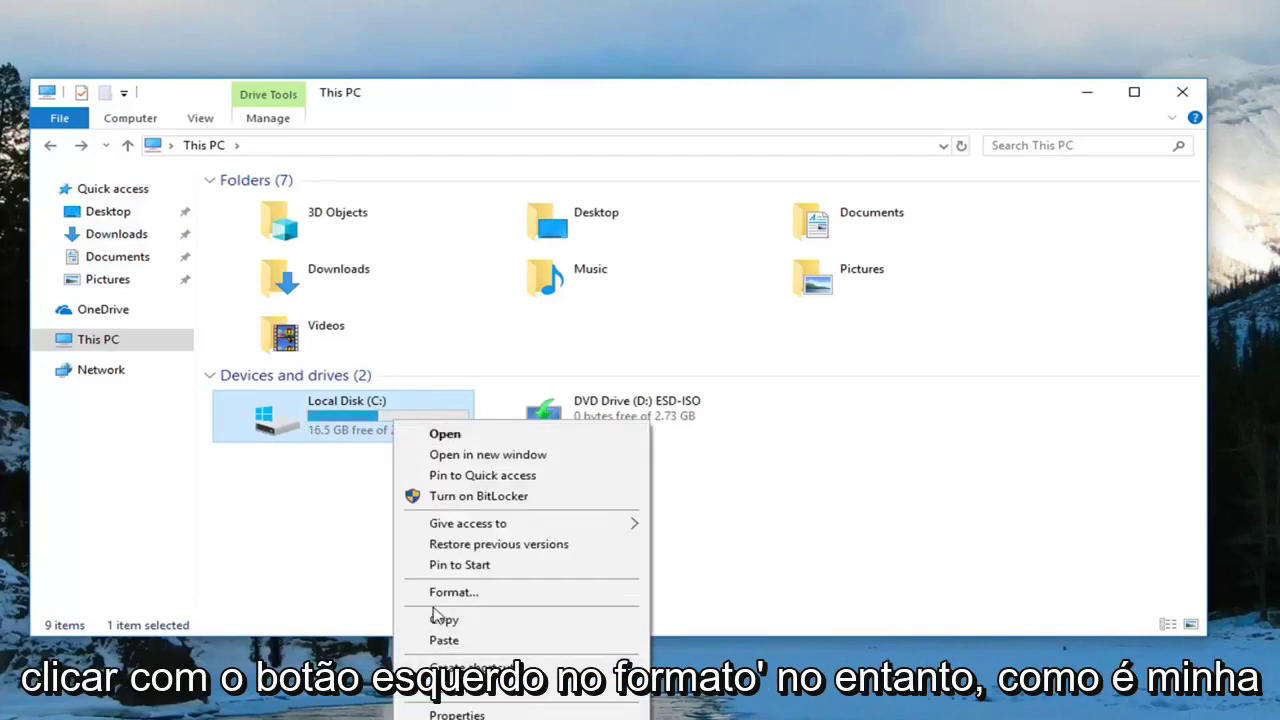
{"action": "left_click", "coordinate": [490, 587]}
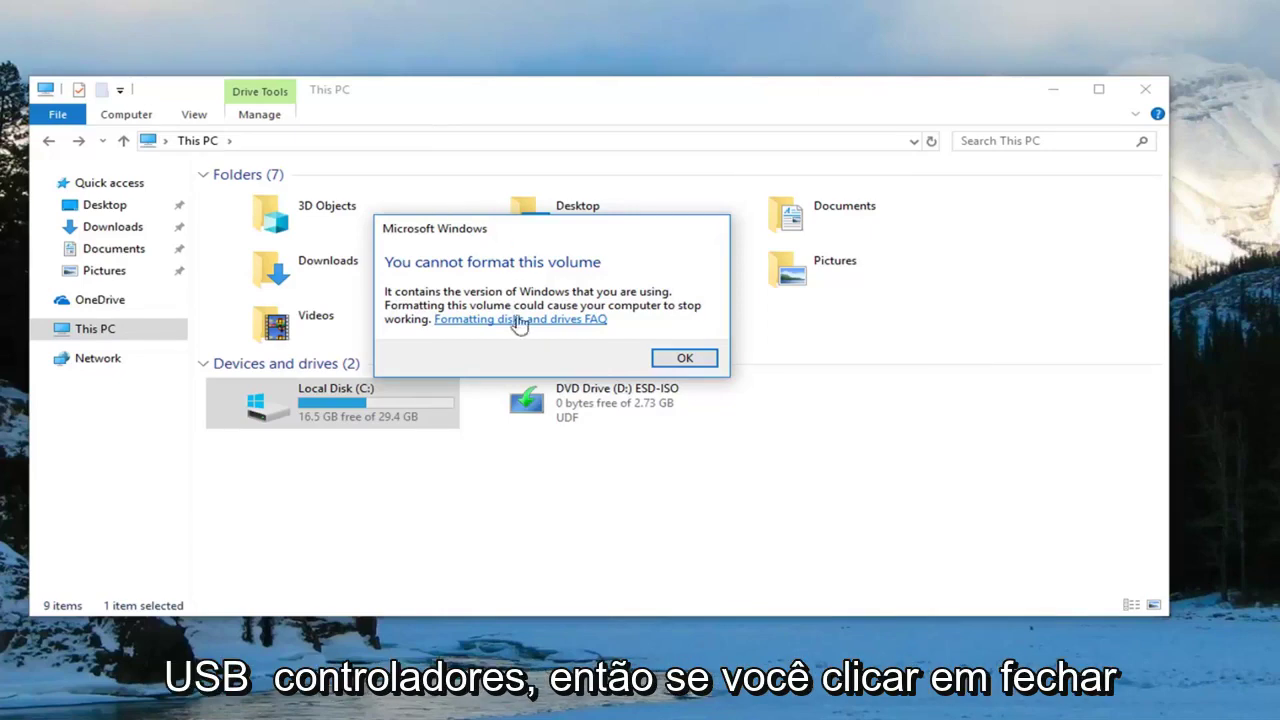
Step: Dismiss the cannot-format warning, close This PC, and open then cancel the Run dialog
{"action": "left_click", "coordinate": [688, 359]}
{"action": "left_click", "coordinate": [1146, 92]}
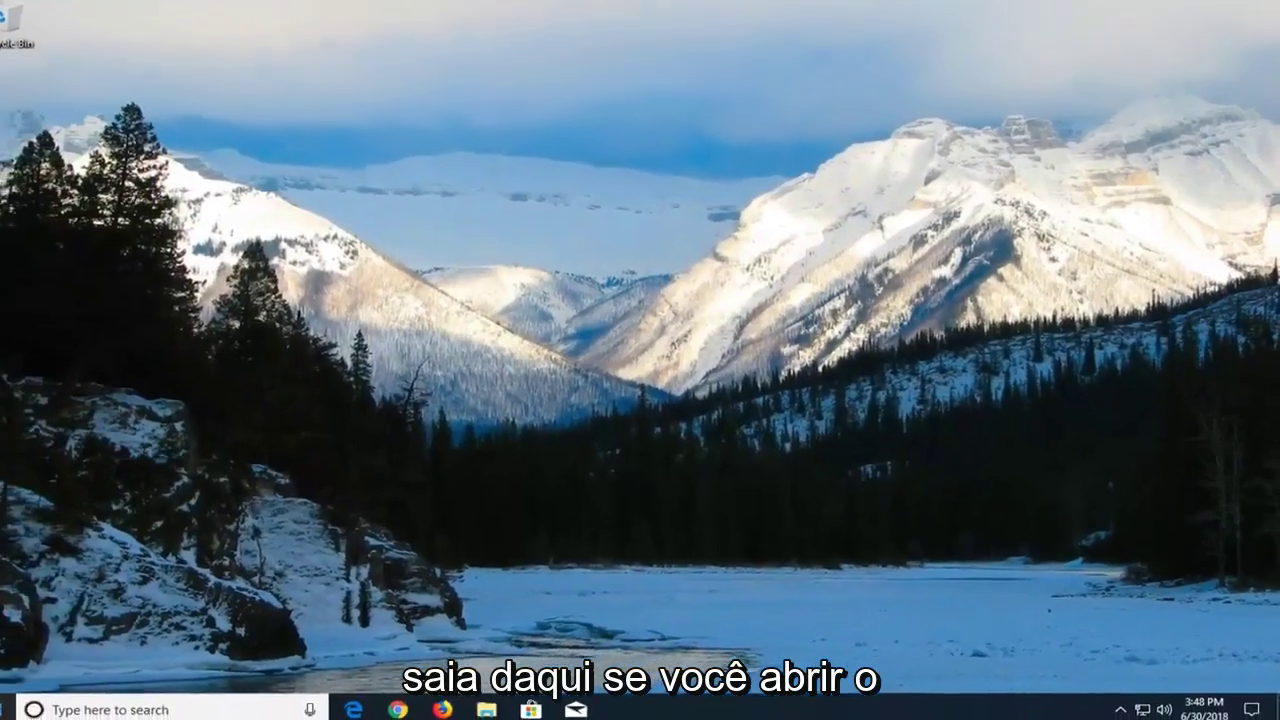
{"action": "left_click", "coordinate": [20, 709]}
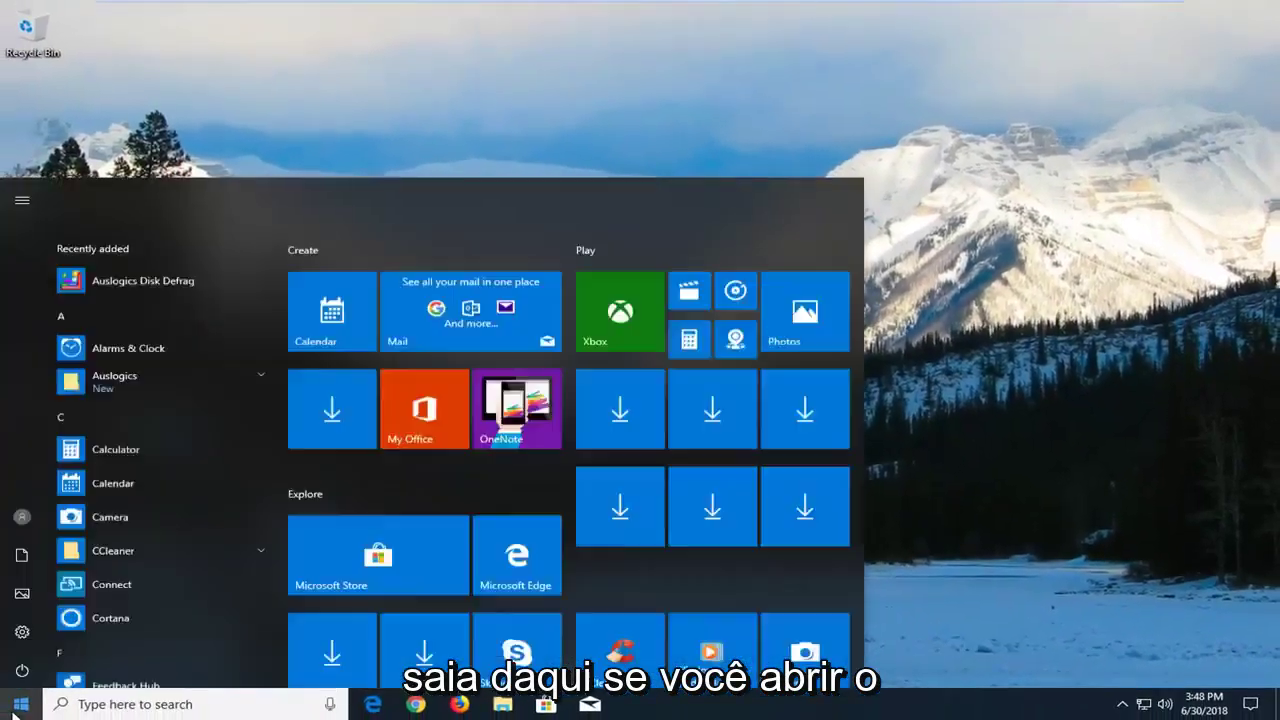
{"action": "type", "text": "run"}
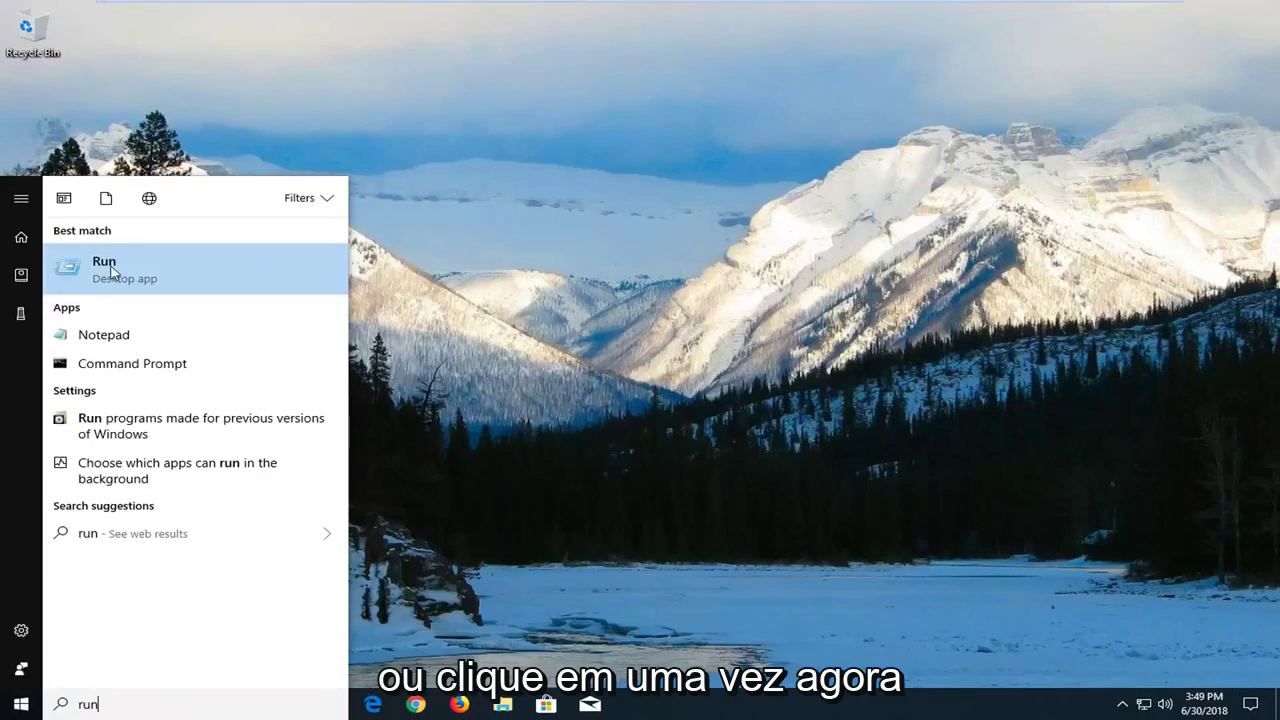
{"action": "left_click", "coordinate": [112, 271]}
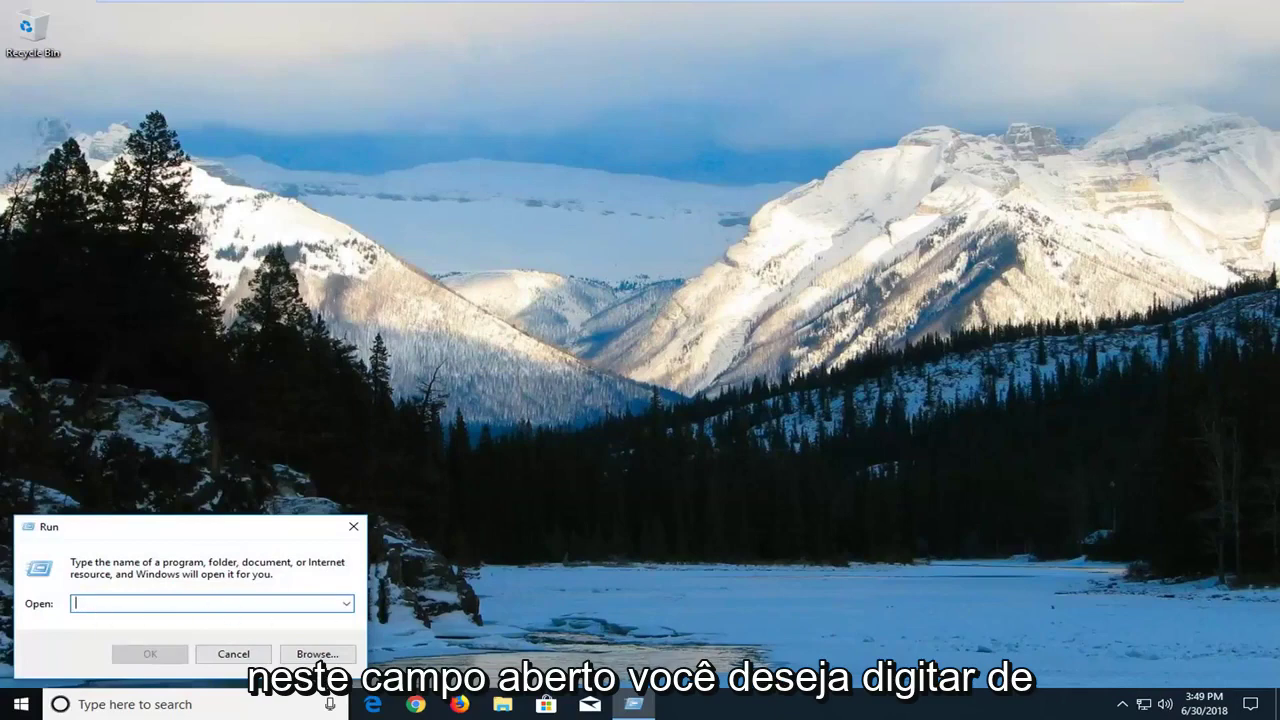
{"action": "type", "text": "dev"}
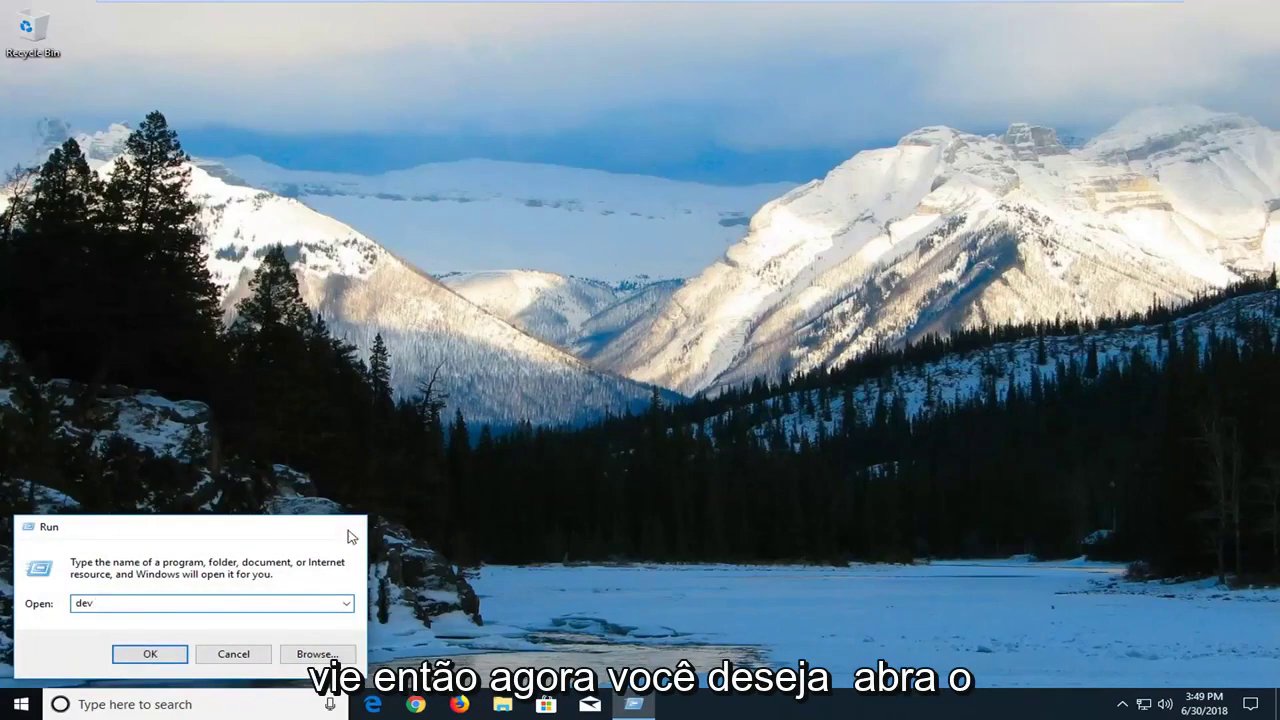
{"action": "left_click", "coordinate": [349, 532]}
Step: Launch Device Manager by searching Start for 'device manager'
{"action": "left_click", "coordinate": [20, 704]}
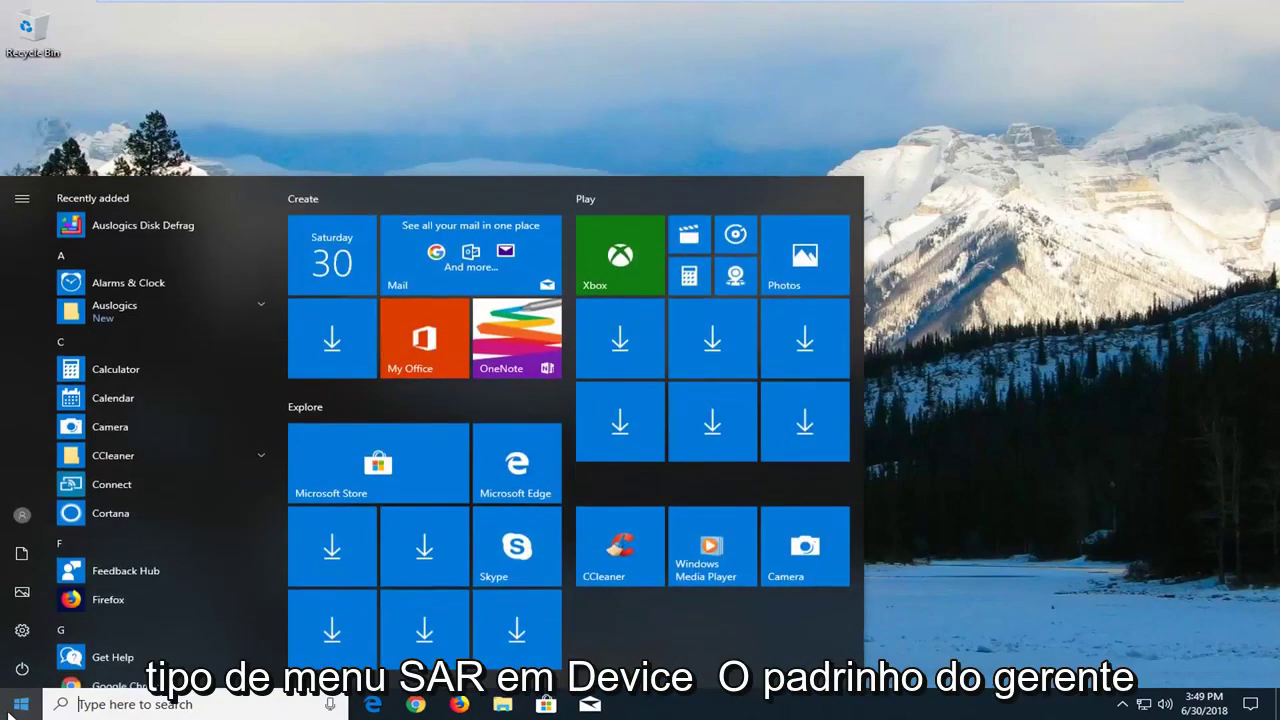
{"action": "type", "text": "device m"}
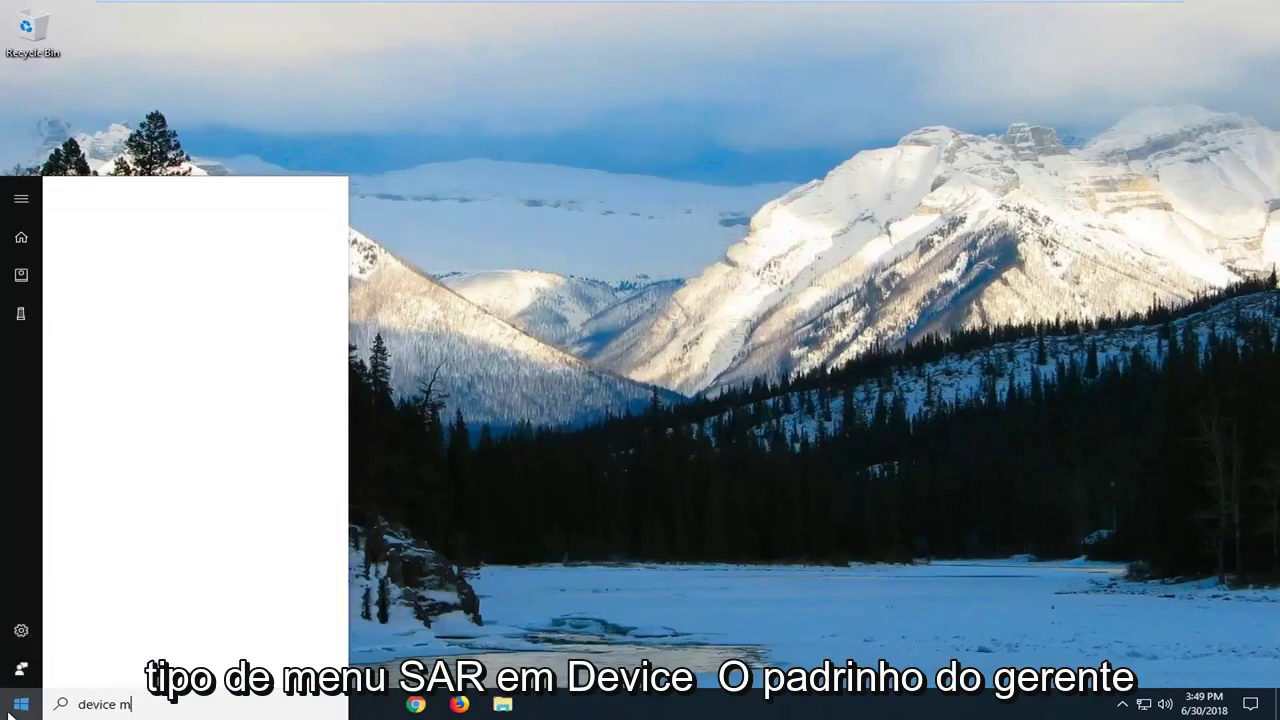
{"action": "type", "text": "anager"}
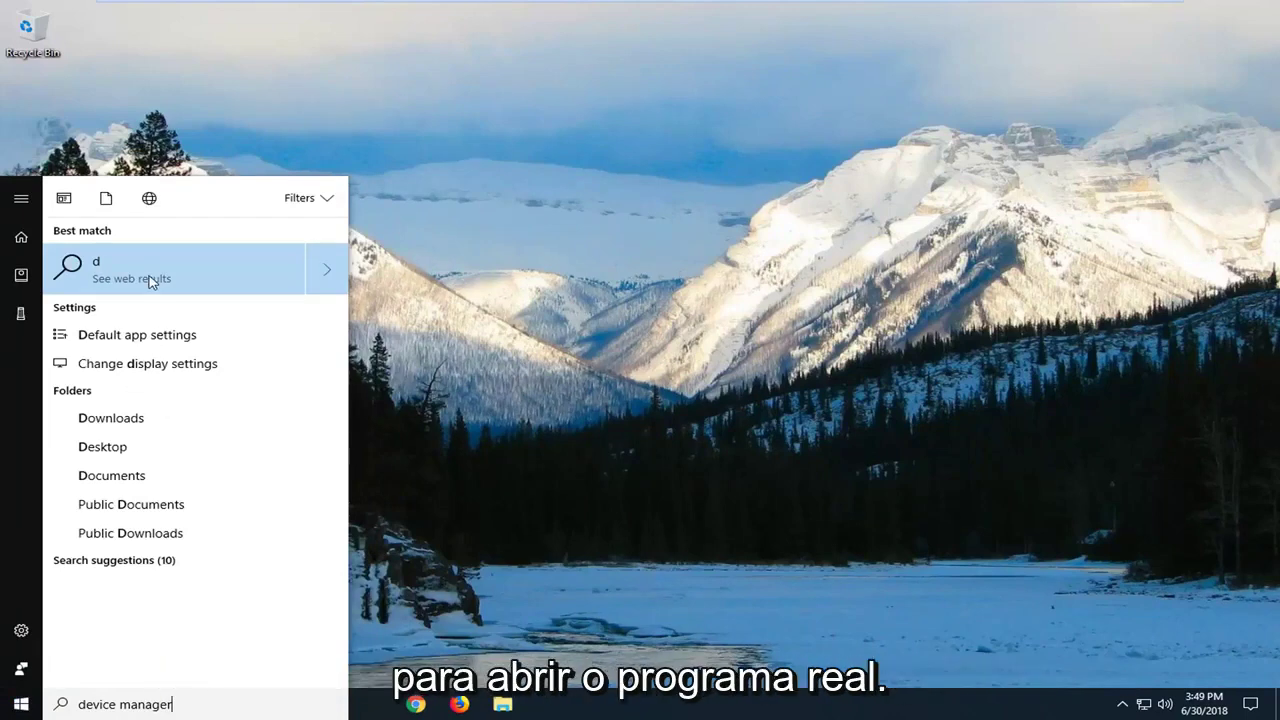
{"action": "key", "text": "Return"}
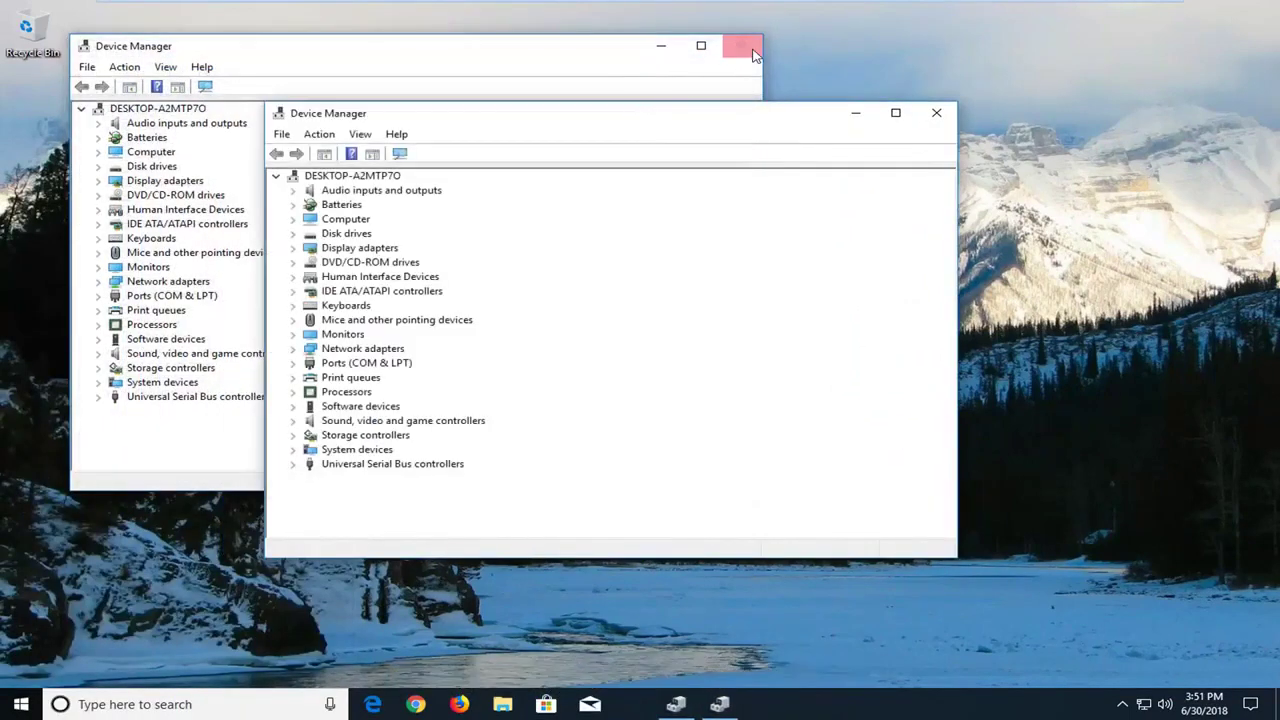
Step: Close the duplicate window, expand Universal Serial Bus controllers and select Standard Enhanced PCI to USB Host Controller
{"action": "left_click", "coordinate": [742, 46]}
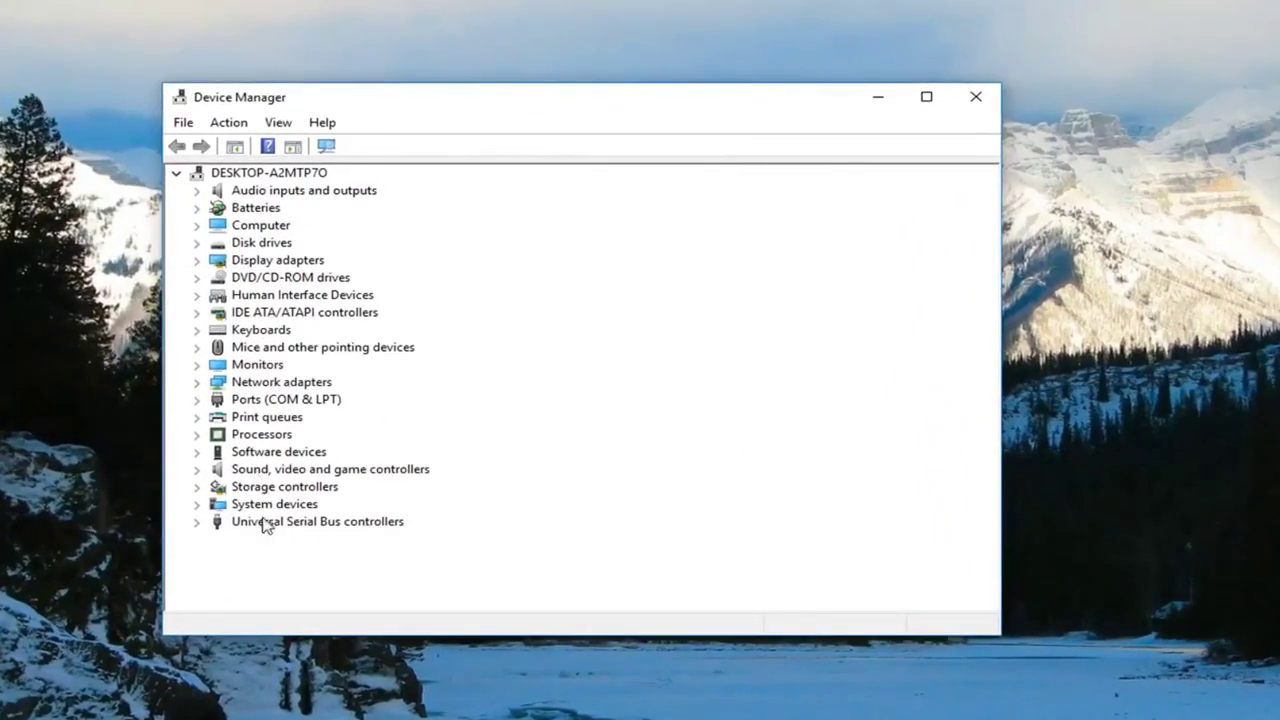
{"action": "left_click", "coordinate": [232, 524]}
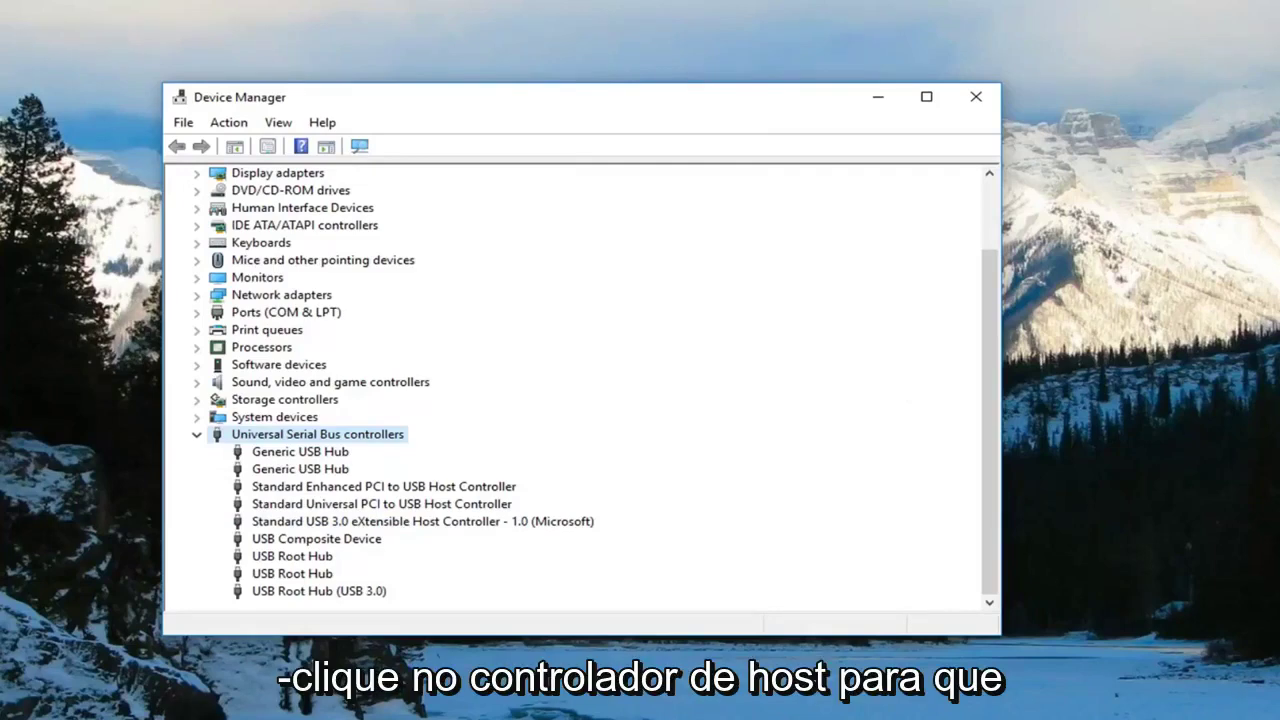
{"action": "left_click", "coordinate": [340, 521]}
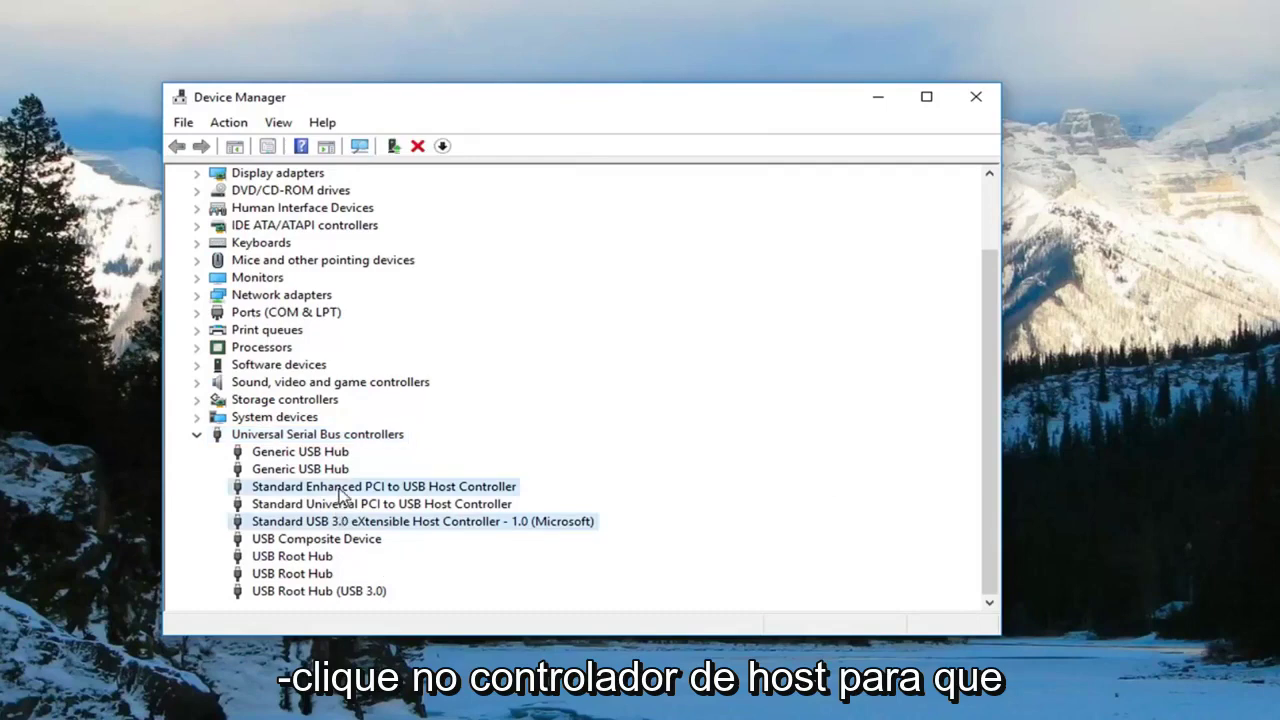
{"action": "left_click", "coordinate": [339, 488]}
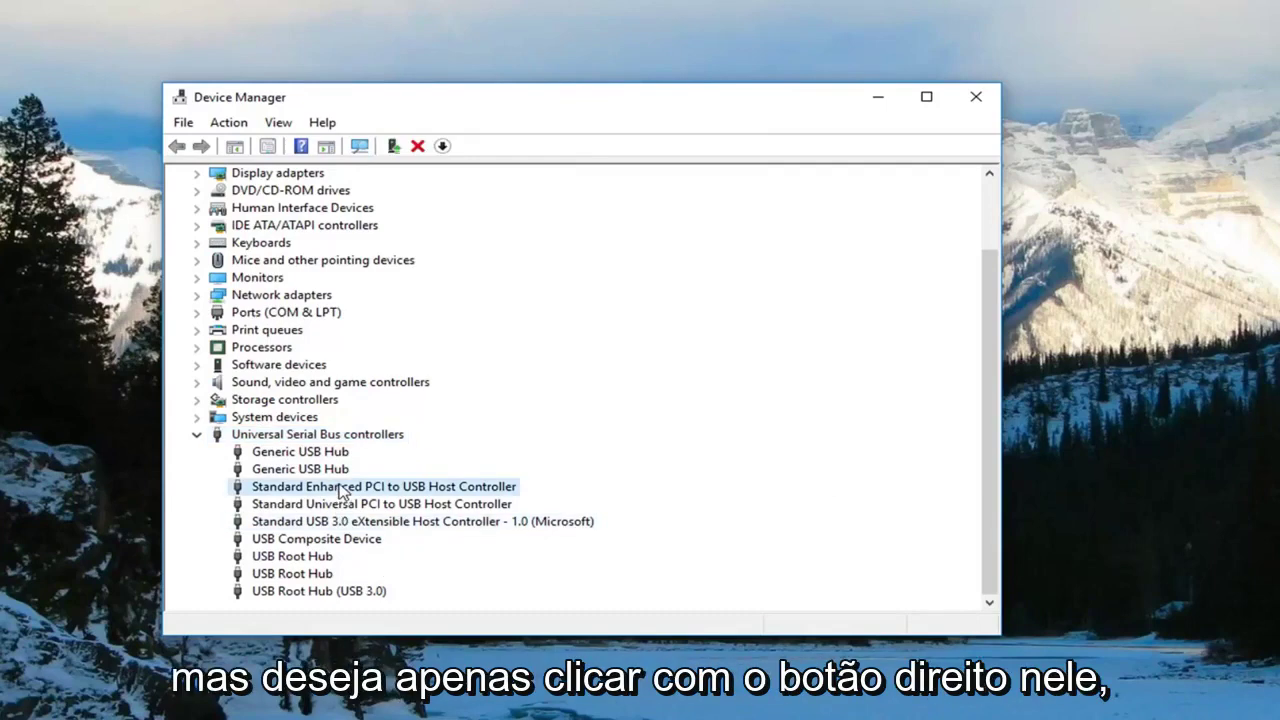
Step: Update the Standard Enhanced PCI to USB Host Controller driver by searching automatically
{"action": "right_click", "coordinate": [340, 490]}
{"action": "left_click", "coordinate": [368, 497]}
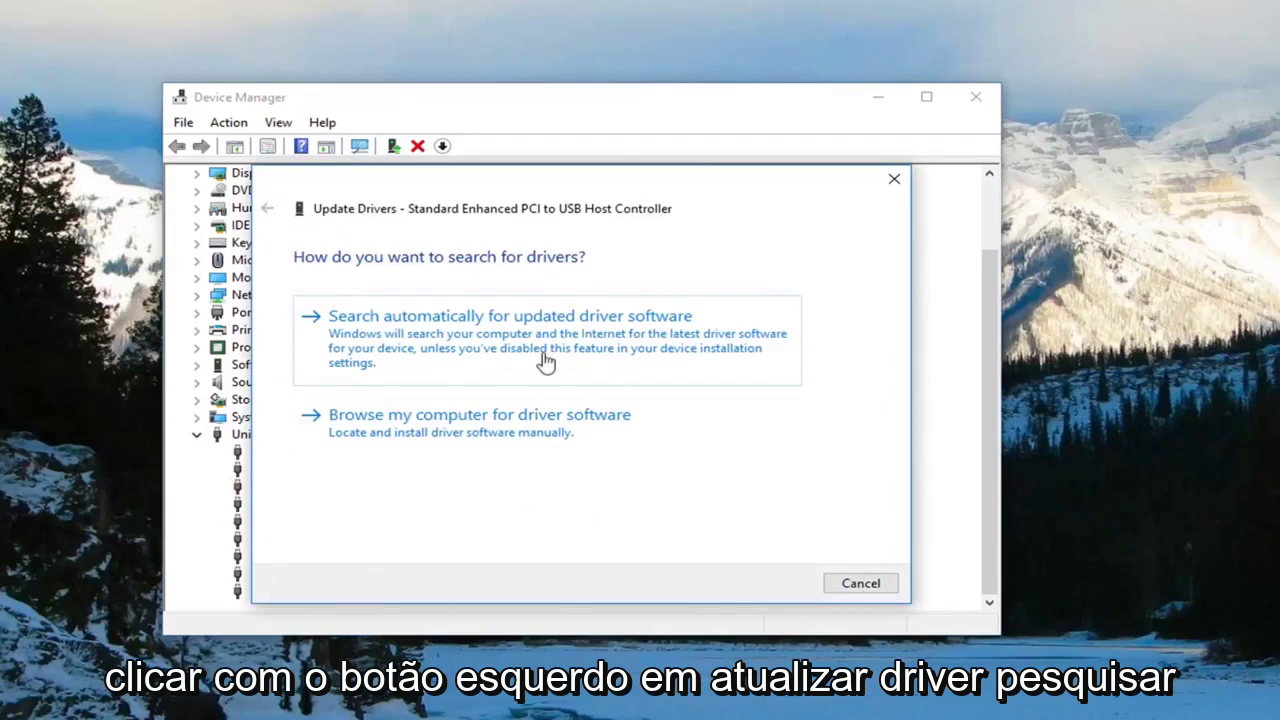
{"action": "left_click", "coordinate": [507, 340]}
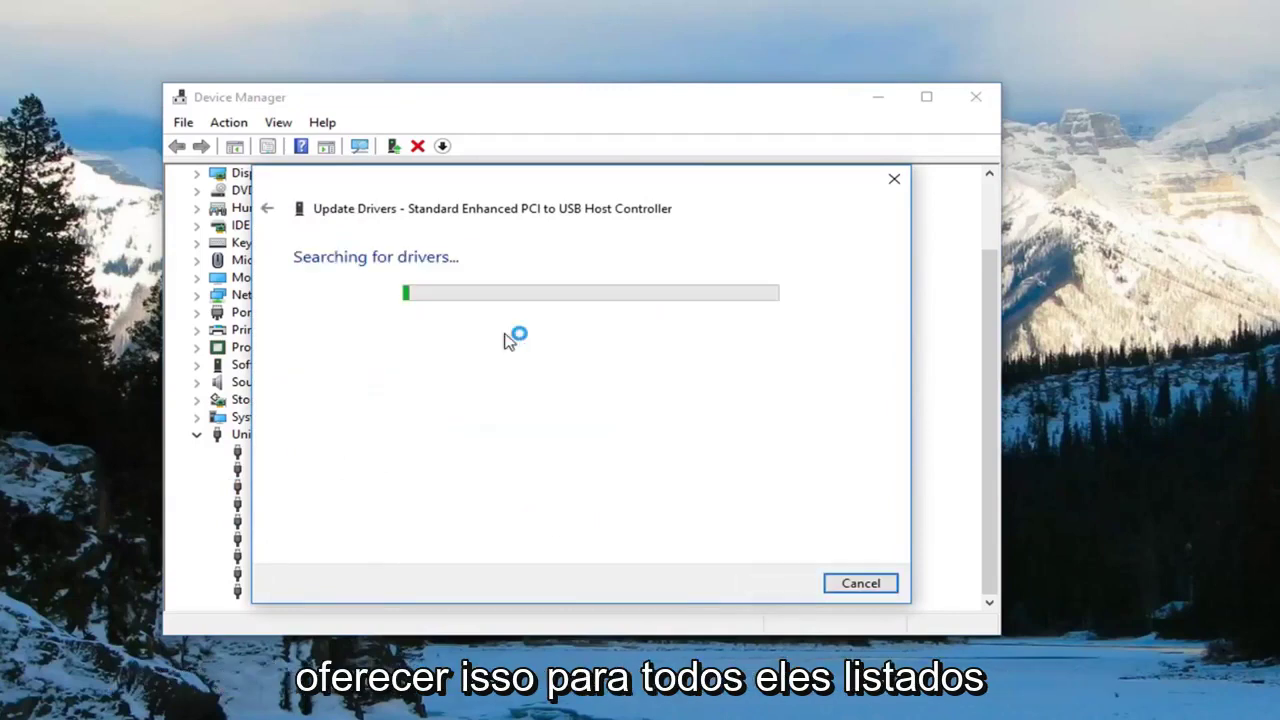